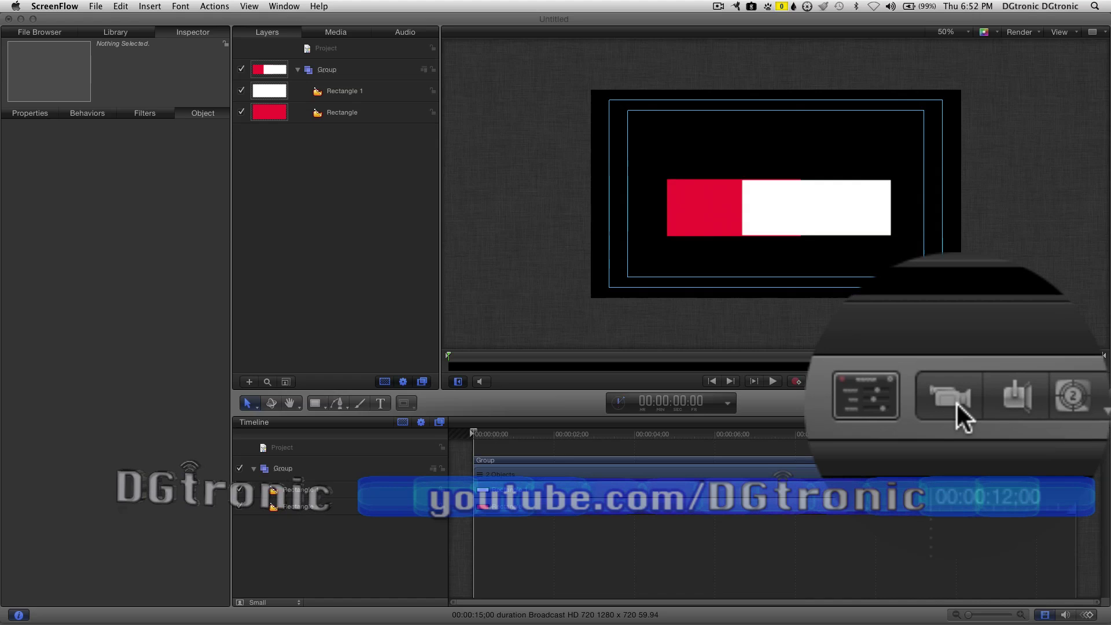
# - Add a new camera, triggering the prompt to convert the 2D rectangle group to 3D
pyautogui.click(964, 407)
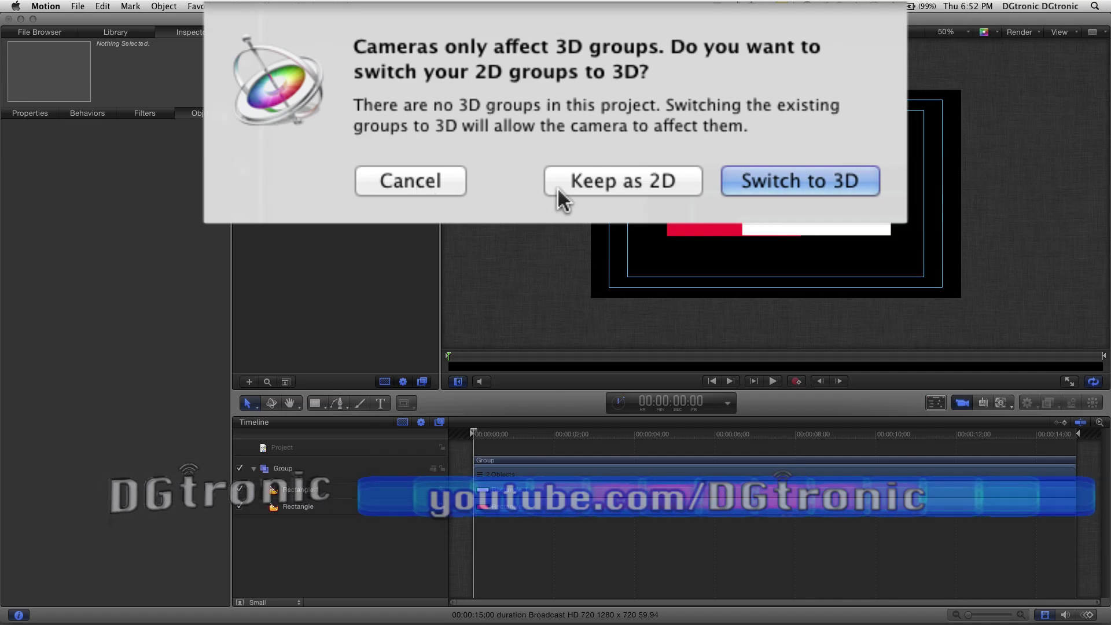
# - Convert the rectangle group to 3D and set the viewer to Perspective
pyautogui.click(774, 180)
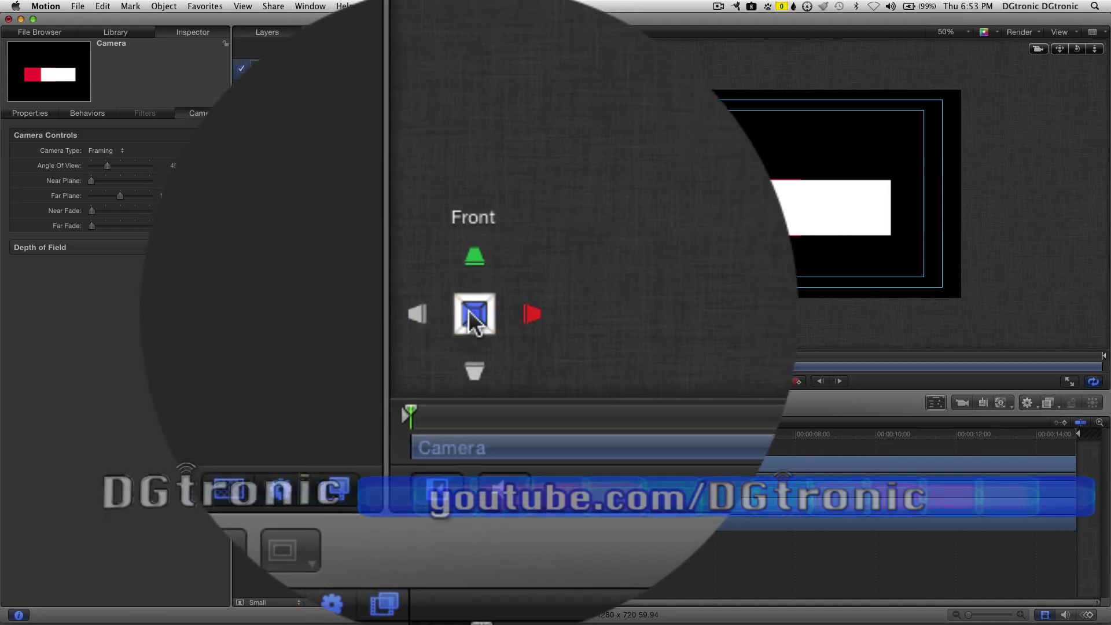
pyautogui.click(468, 311)
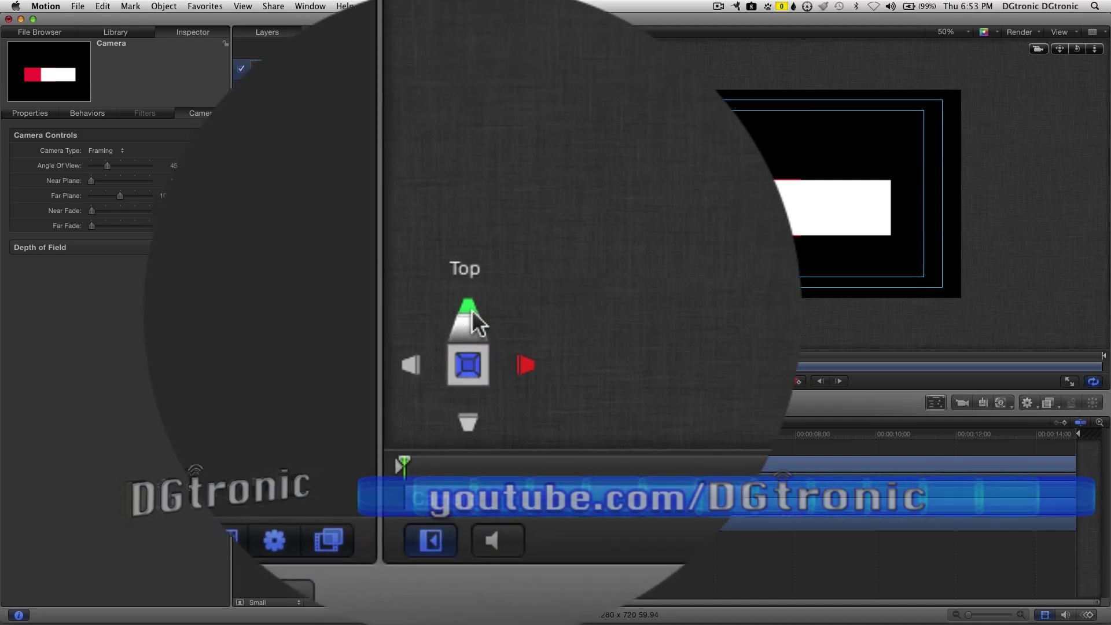
# - View the scene from Top, Right, Bottom and Left, then return to Perspective
pyautogui.click(471, 302)
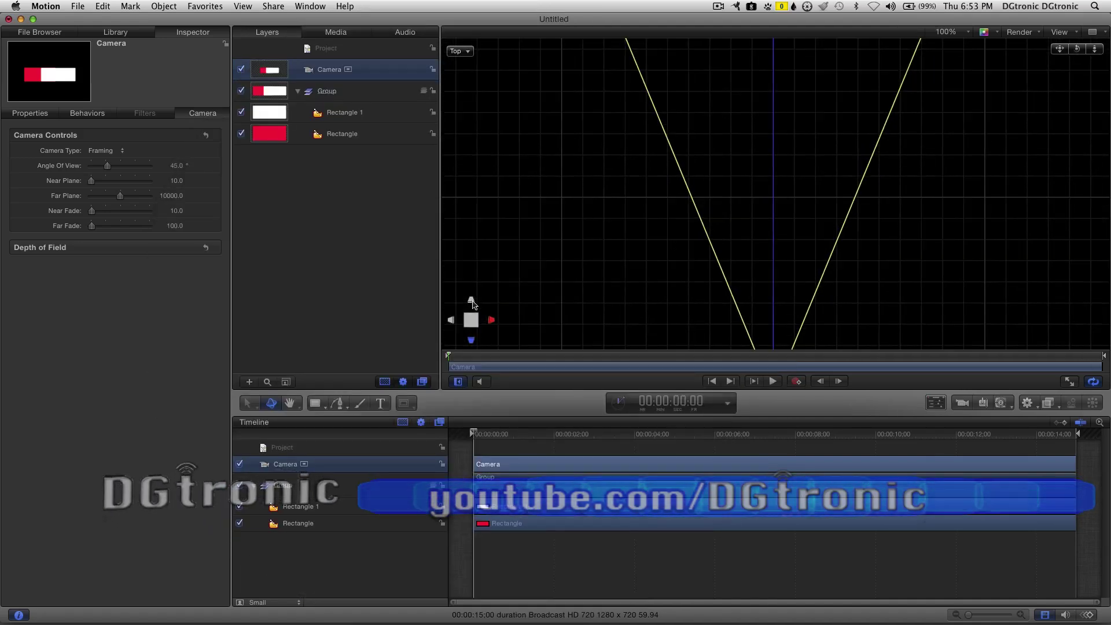
pyautogui.click(491, 321)
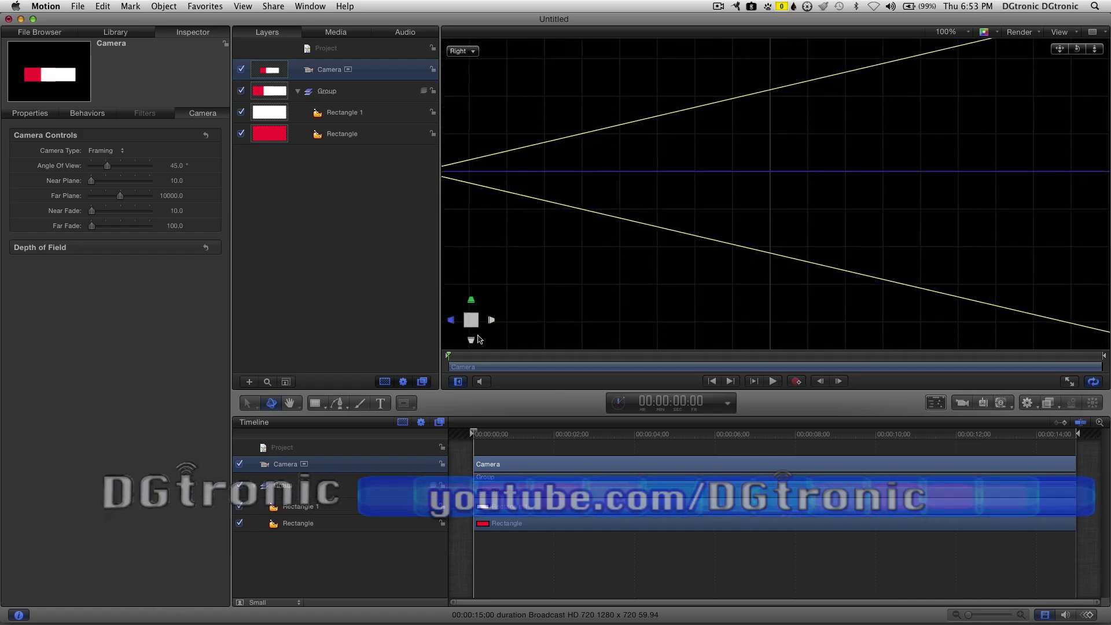
pyautogui.click(472, 340)
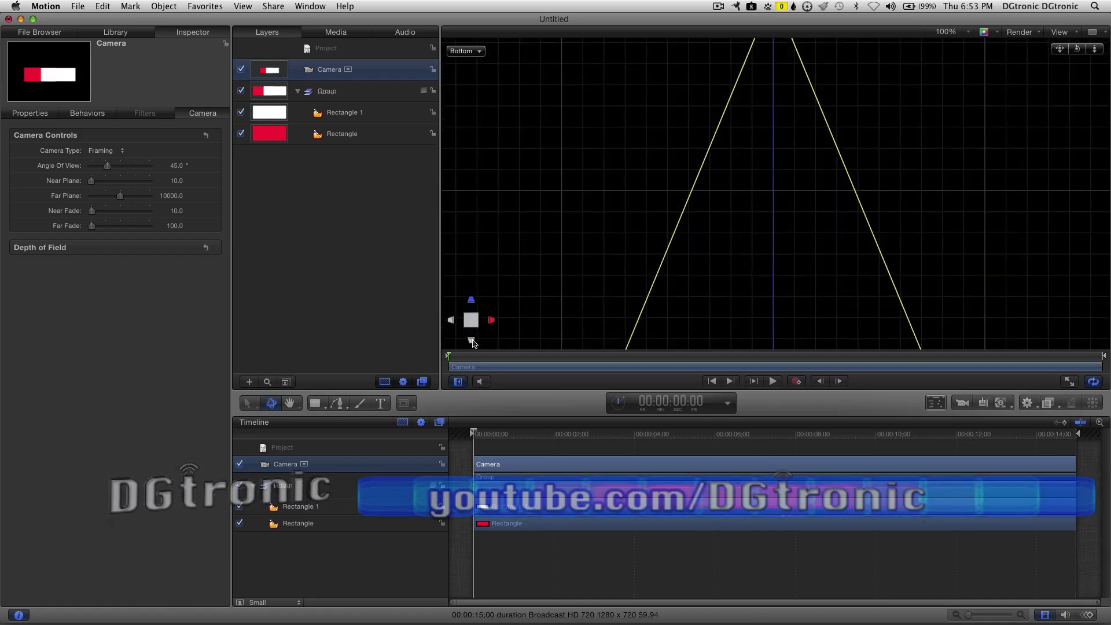
pyautogui.click(452, 322)
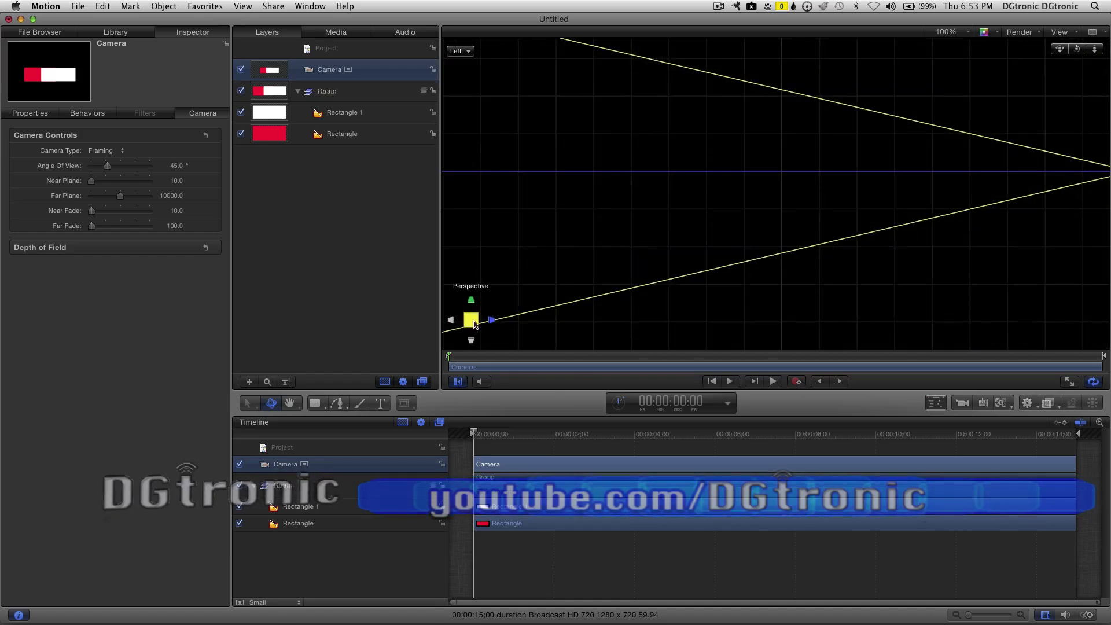
pyautogui.click(472, 321)
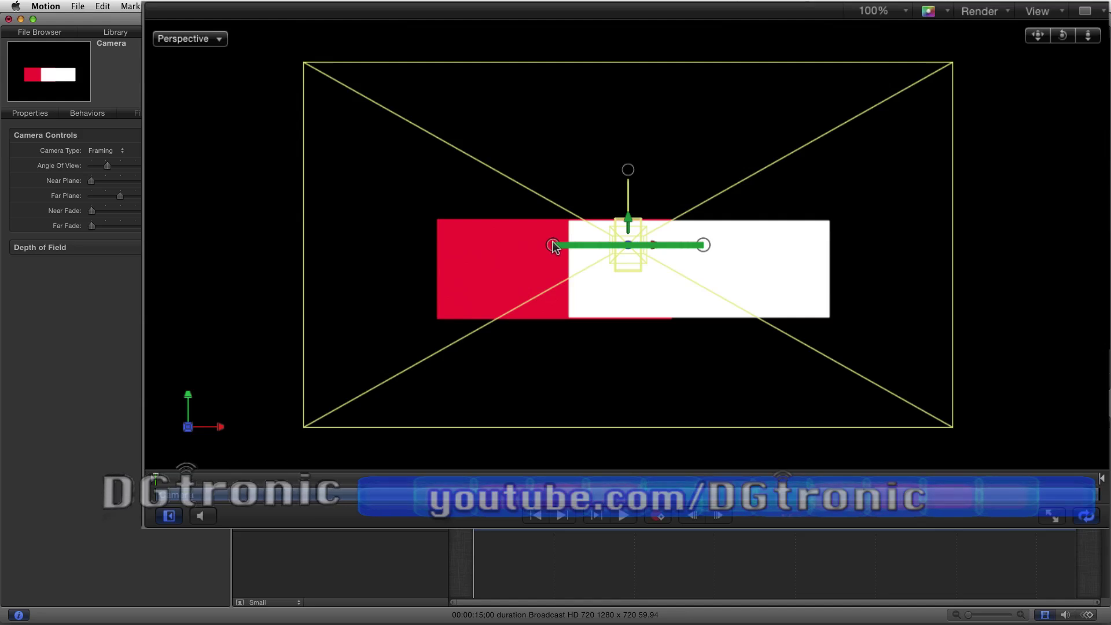
# - Rotate the camera around its Y axis and roll it around Z with the canvas handles
pyautogui.moveTo(553, 241)
pyautogui.mouseDown()
pyautogui.moveTo(568, 241)
pyautogui.moveTo(544, 241)
pyautogui.mouseUp()
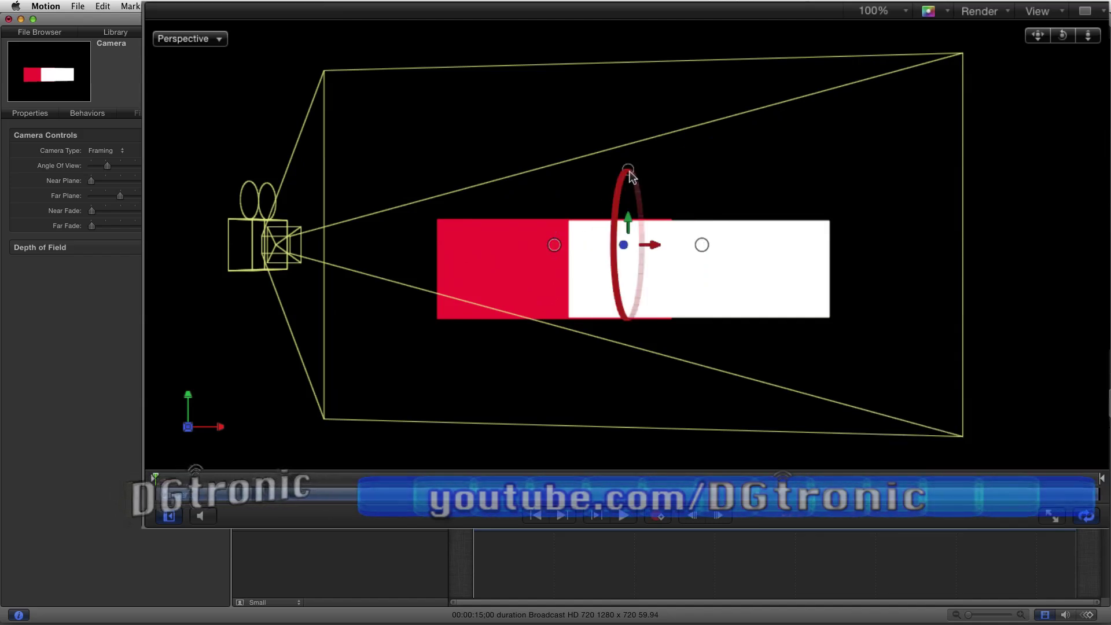
pyautogui.moveTo(630, 173)
pyautogui.mouseDown()
pyautogui.moveTo(634, 220)
pyautogui.moveTo(631, 148)
pyautogui.moveTo(634, 203)
pyautogui.moveTo(631, 175)
pyautogui.mouseUp()
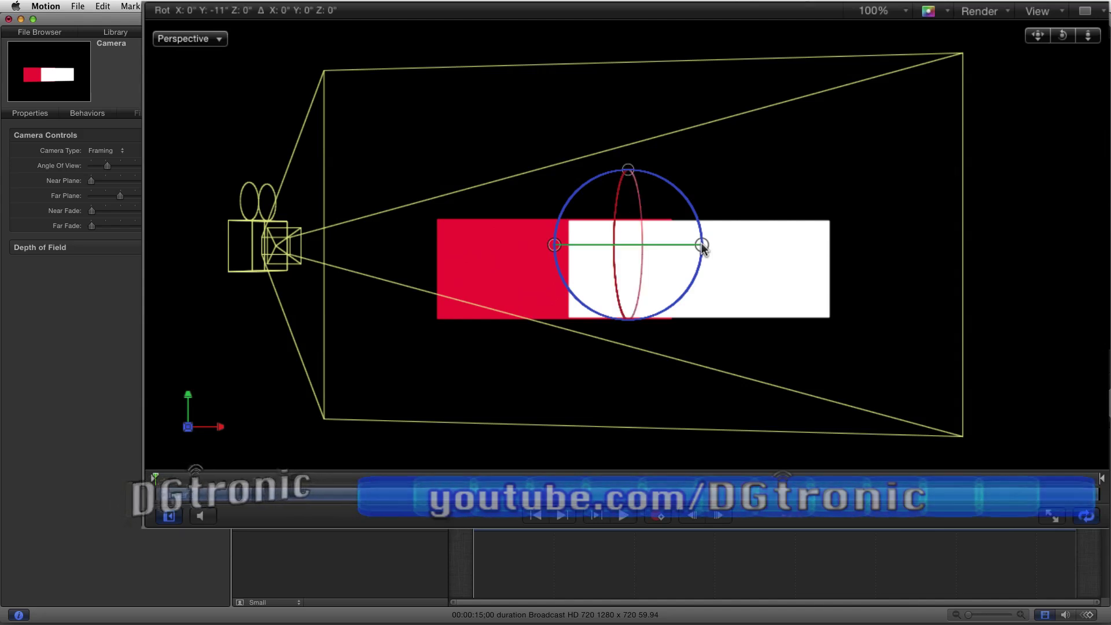
pyautogui.moveTo(702, 246); pyautogui.dragTo(666, 242)
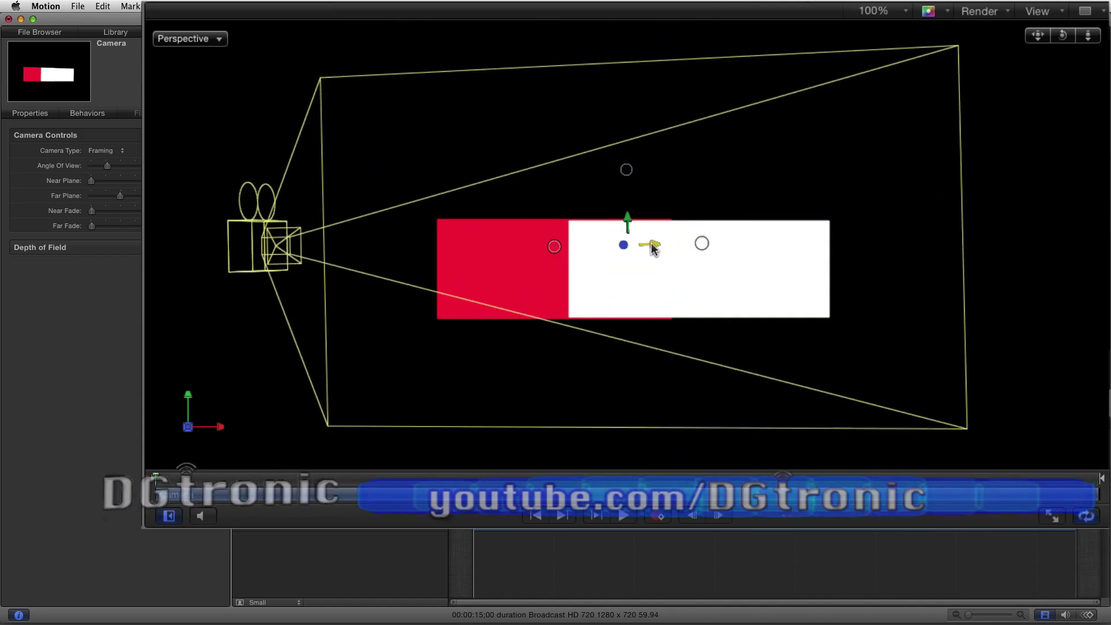
# - Slide the camera along X and raise it along Y in the Canvas
pyautogui.moveTo(654, 244); pyautogui.dragTo(615, 249)
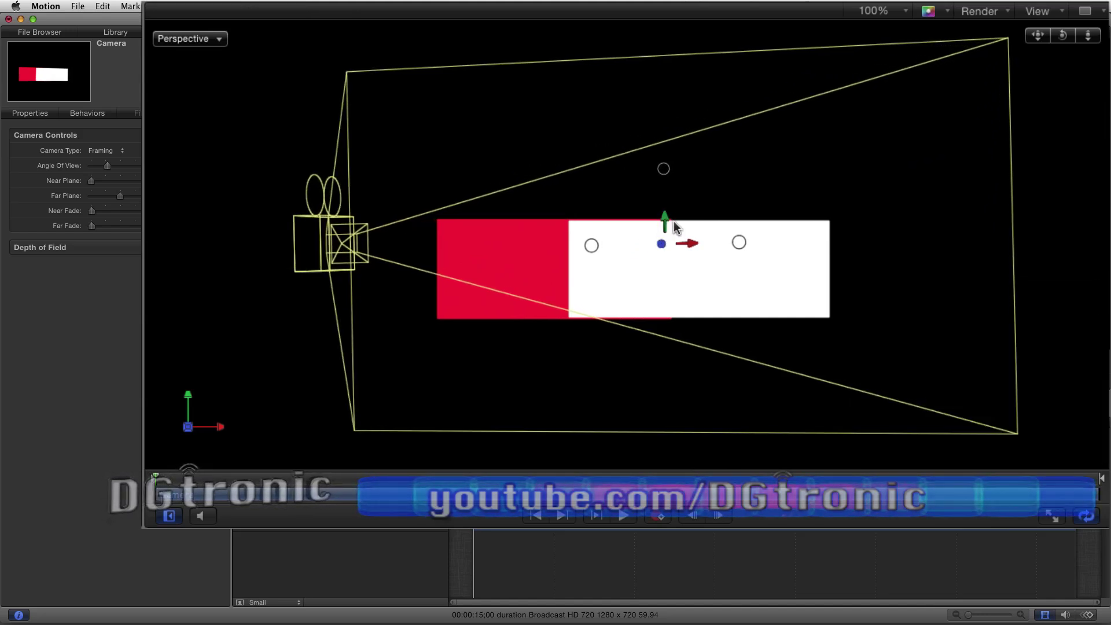
pyautogui.moveTo(666, 218)
pyautogui.mouseDown()
pyautogui.moveTo(660, 124)
pyautogui.moveTo(664, 288)
pyautogui.moveTo(665, 191)
pyautogui.moveTo(670, 225)
pyautogui.mouseUp()
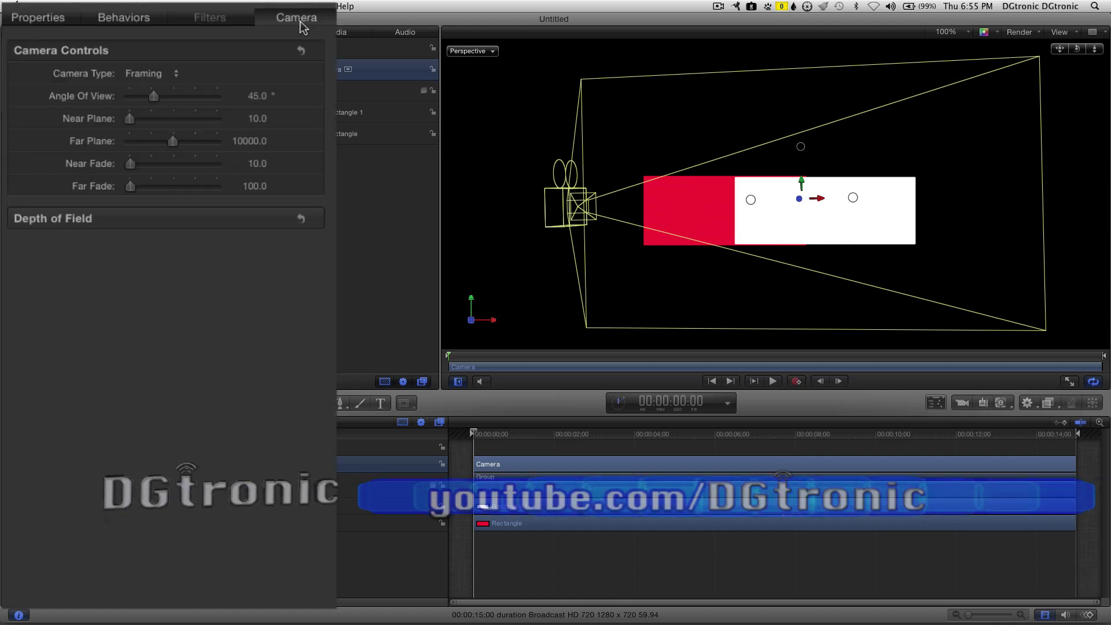
# - Switch the Camera Type to Viewpoint, then back to Framing
pyautogui.click(177, 73)
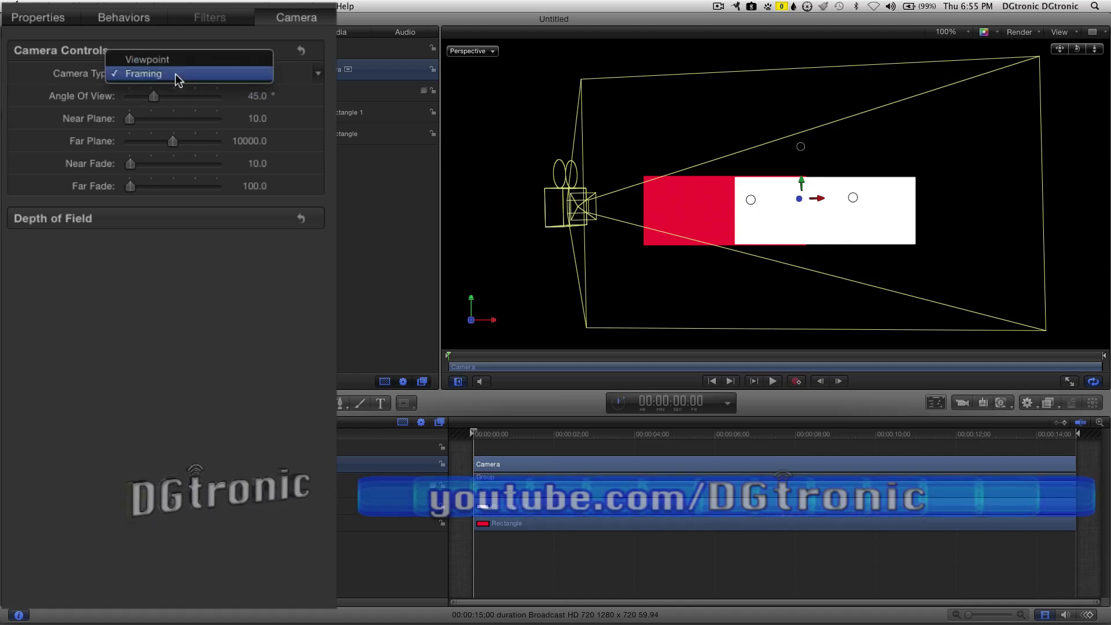
pyautogui.click(181, 60)
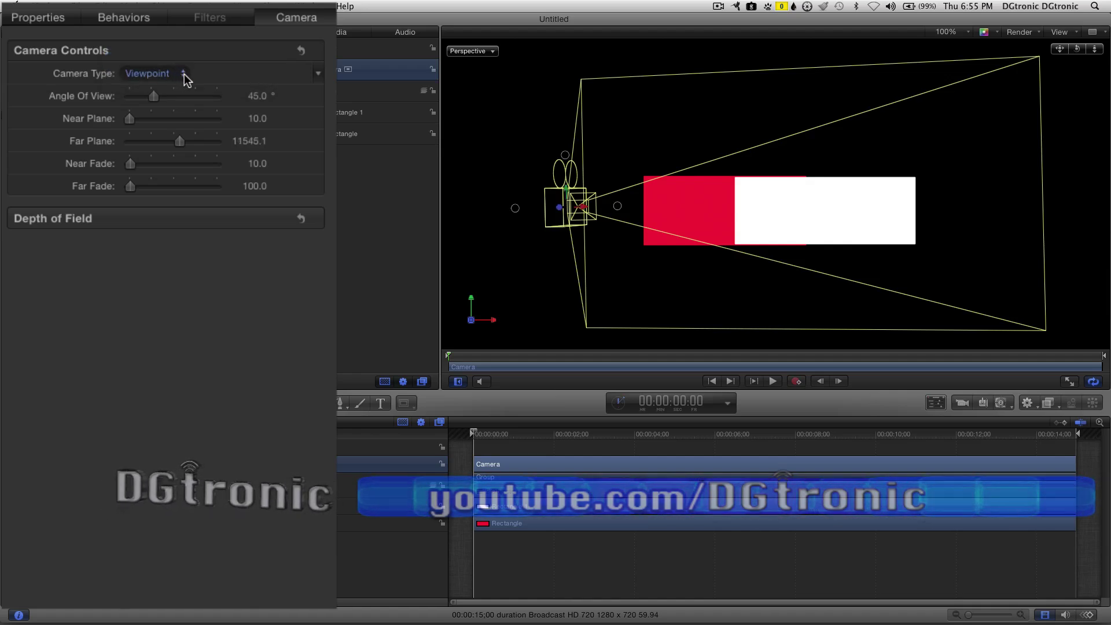
pyautogui.click(184, 74)
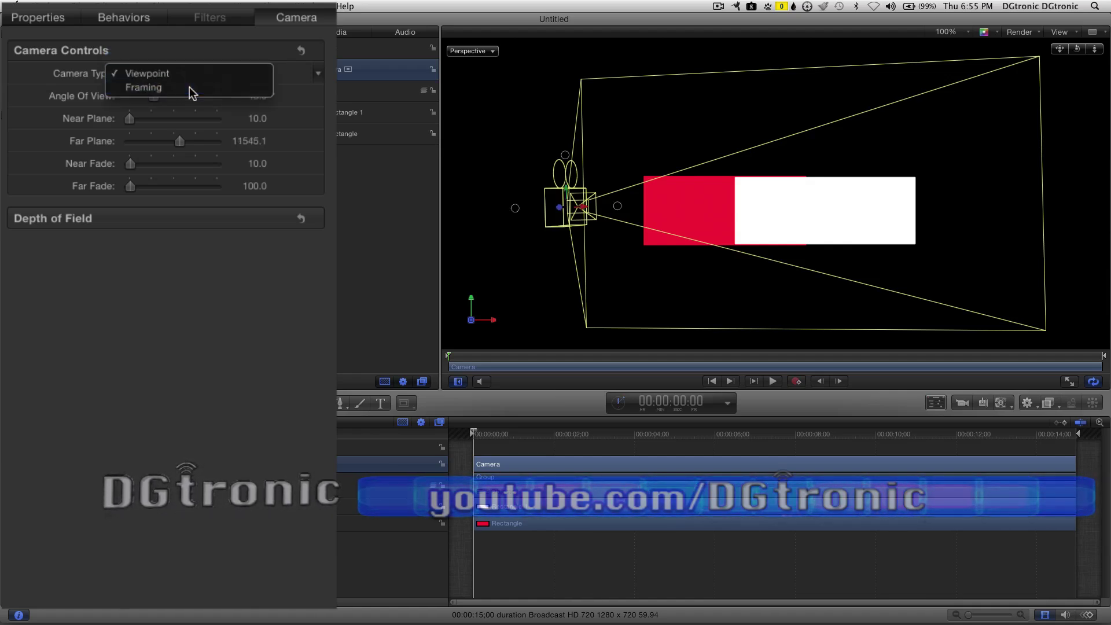
pyautogui.click(191, 90)
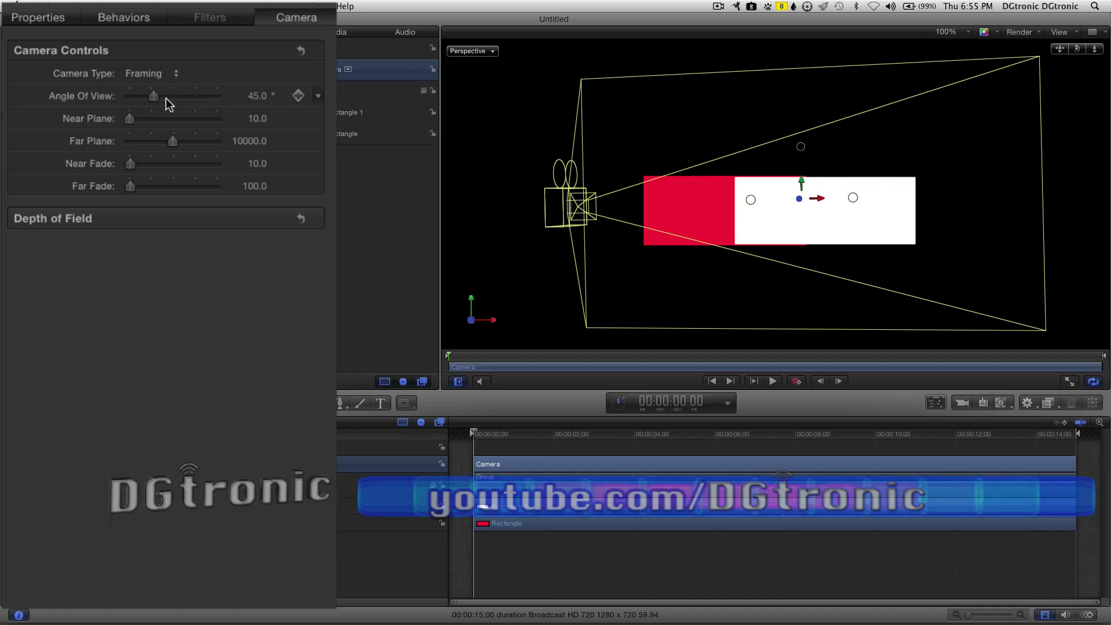
# - Widen the angle of view to 96° and push the near plane to 123, then back to 1.0
pyautogui.moveTo(156, 99)
pyautogui.mouseDown()
pyautogui.moveTo(200, 105)
pyautogui.moveTo(156, 96)
pyautogui.mouseUp()
pyautogui.moveTo(129, 120); pyautogui.dragTo(138, 125)
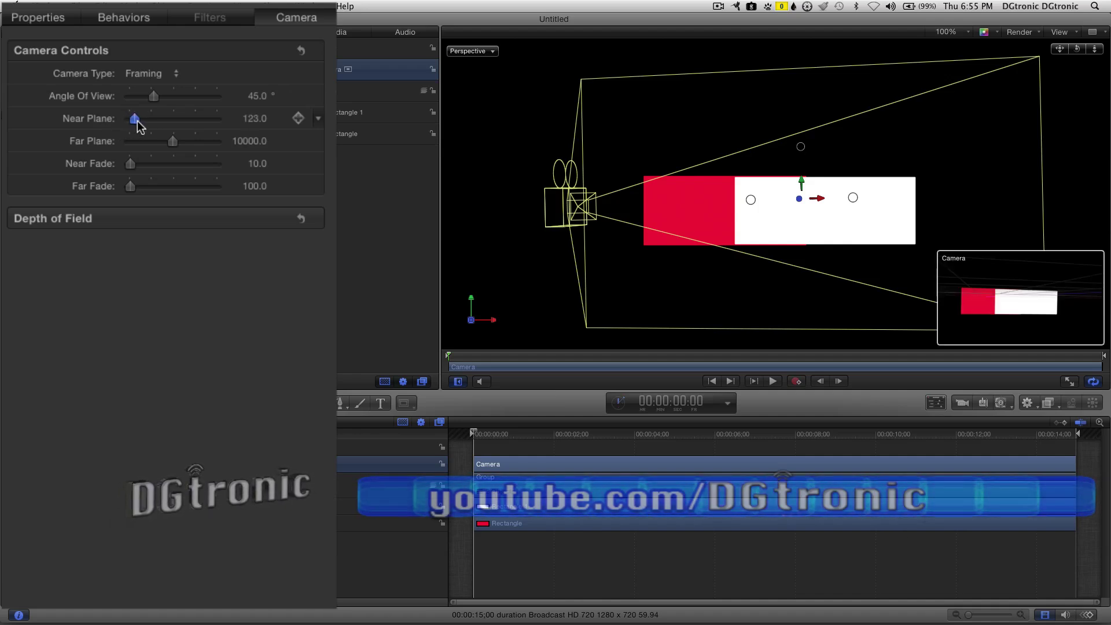
pyautogui.moveTo(230, 123); pyautogui.dragTo(107, 193)
# - Show the camera's Transform properties with Position and Rotation expanded into X, Y, Z
pyautogui.click(118, 16)
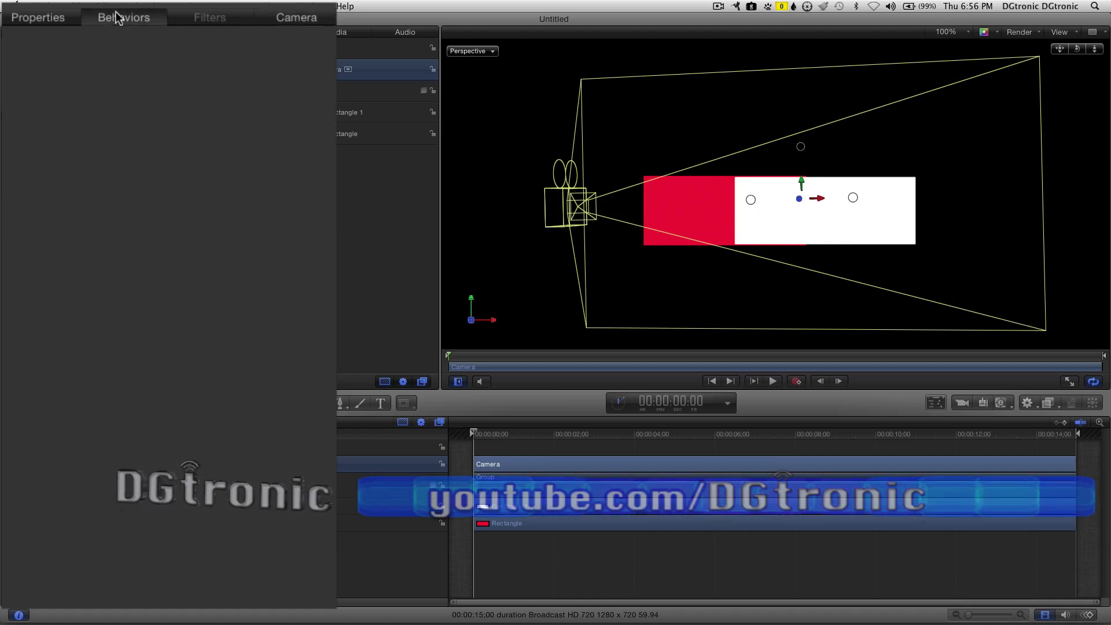
pyautogui.click(39, 19)
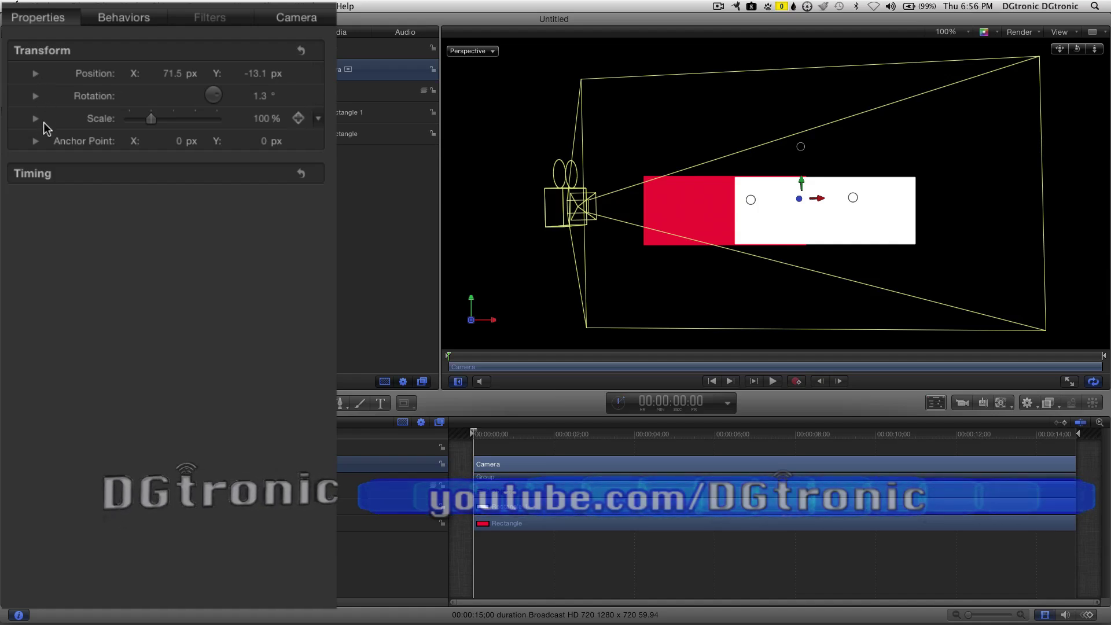
pyautogui.click(36, 73)
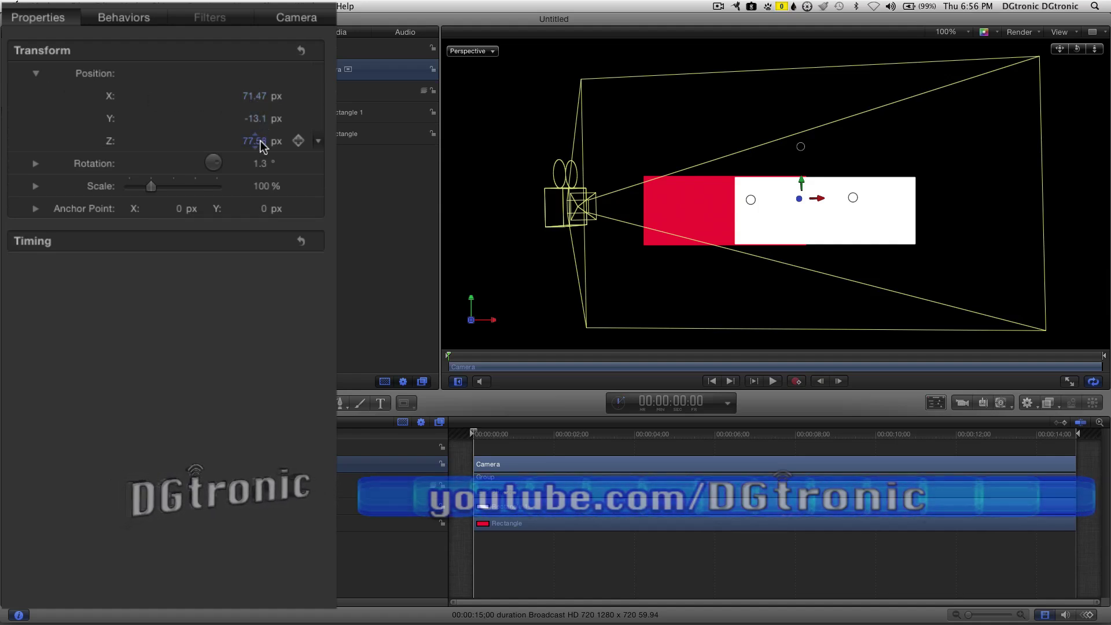
pyautogui.click(36, 164)
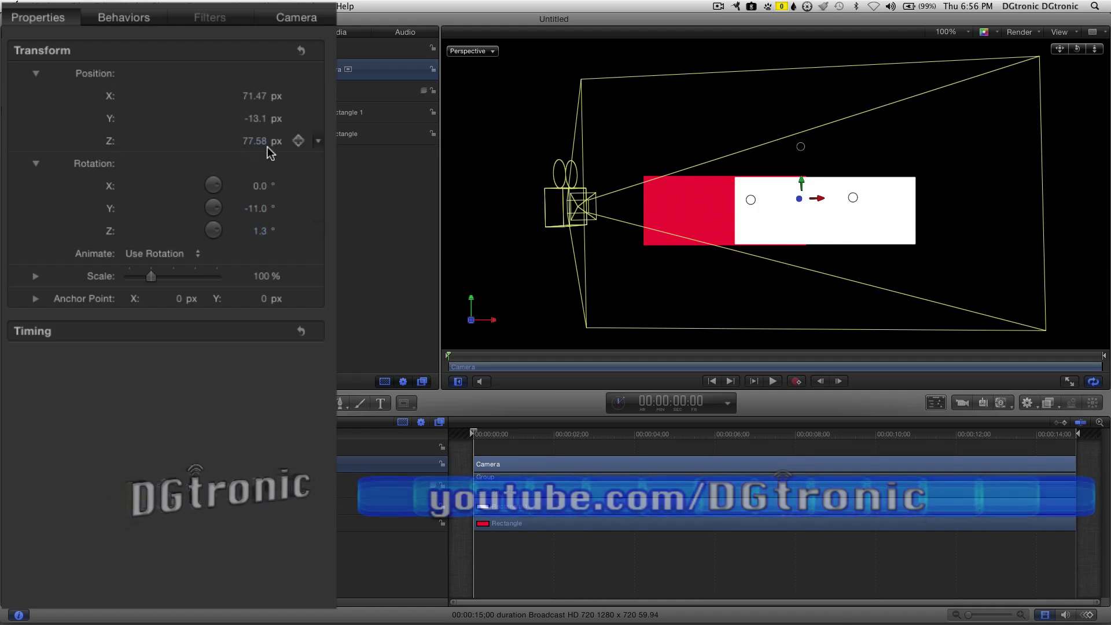
# - Scrub the camera position to Z 84.46, Y 5.9 and X 31.9 px
pyautogui.moveTo(256, 148)
pyautogui.mouseDown()
pyautogui.moveTo(223, 148)
pyautogui.moveTo(254, 142)
pyautogui.mouseUp()
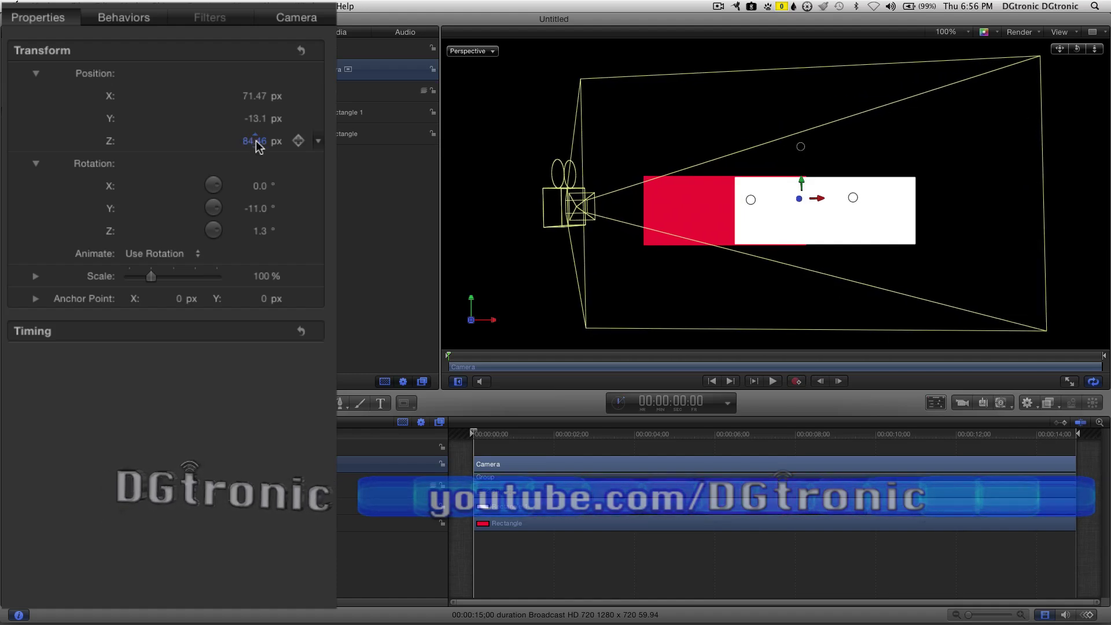
pyautogui.moveTo(255, 128)
pyautogui.mouseDown()
pyautogui.moveTo(84, 102)
pyautogui.moveTo(187, 134)
pyautogui.moveTo(255, 121)
pyautogui.mouseUp()
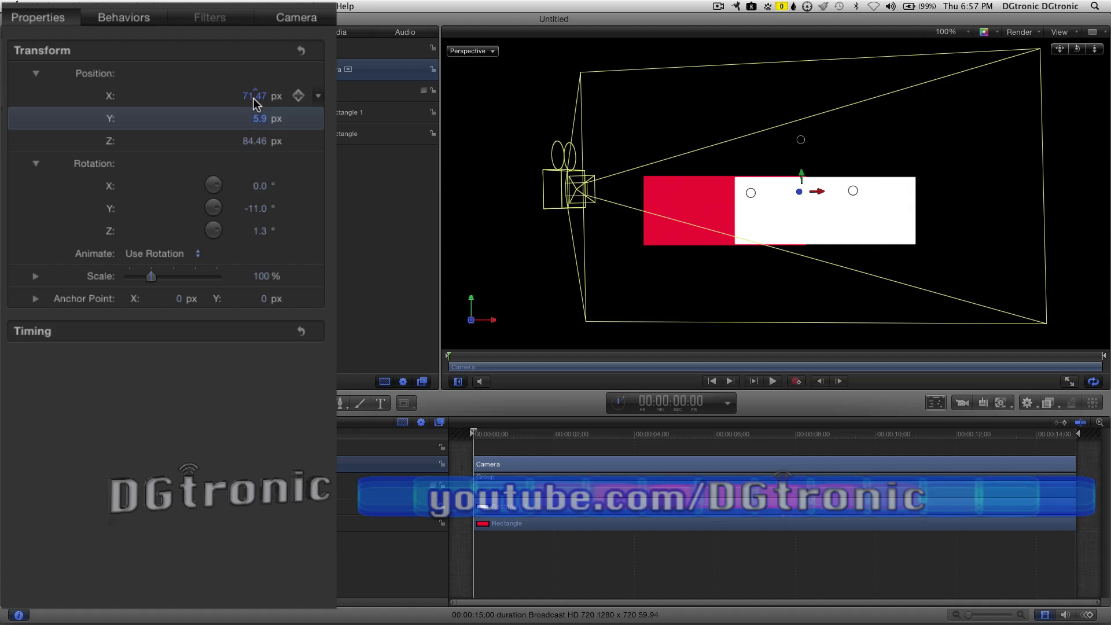
pyautogui.moveTo(259, 97); pyautogui.dragTo(259, 99)
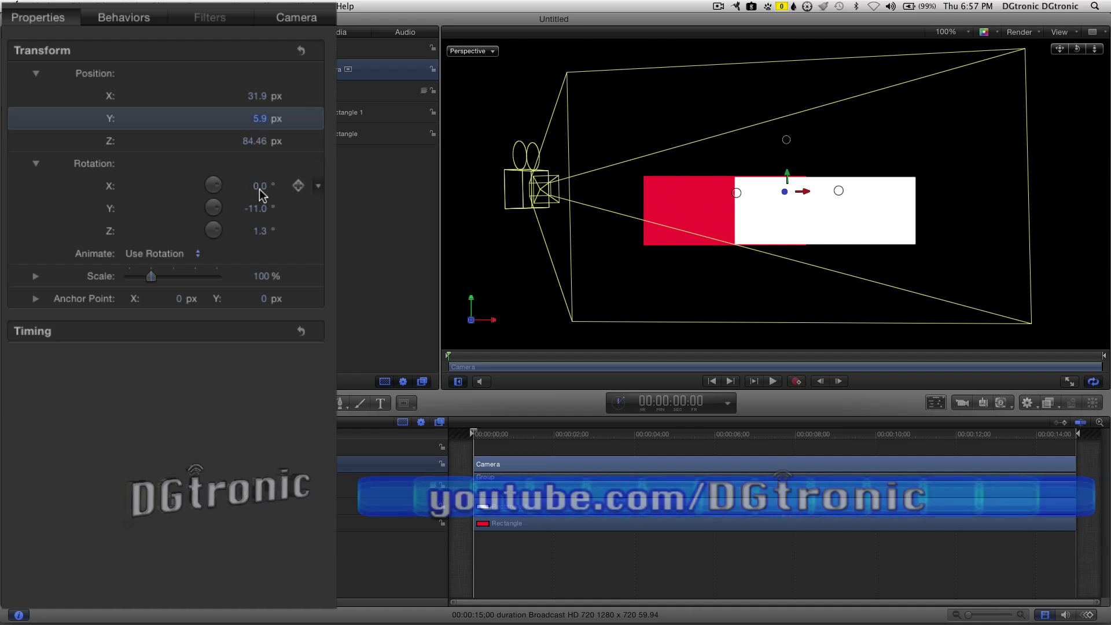
# - Scrub the camera rotation to X 0°, Y -12.0° and Z 1.3°
pyautogui.moveTo(259, 189); pyautogui.dragTo(261, 184)
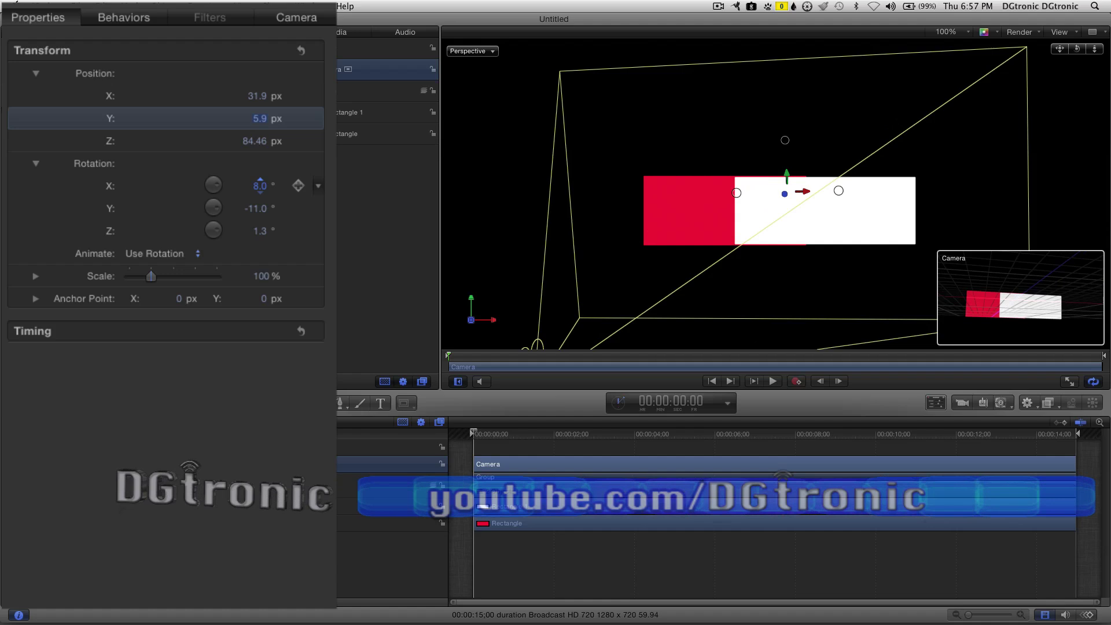
pyautogui.moveTo(261, 184); pyautogui.dragTo(258, 230)
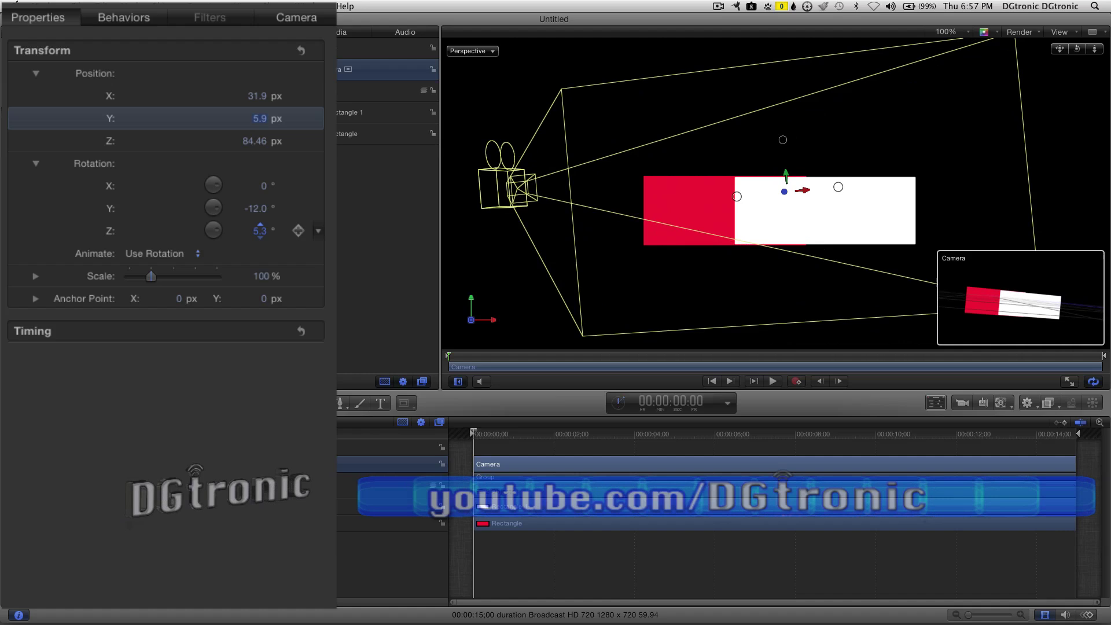
pyautogui.moveTo(260, 231); pyautogui.dragTo(264, 237)
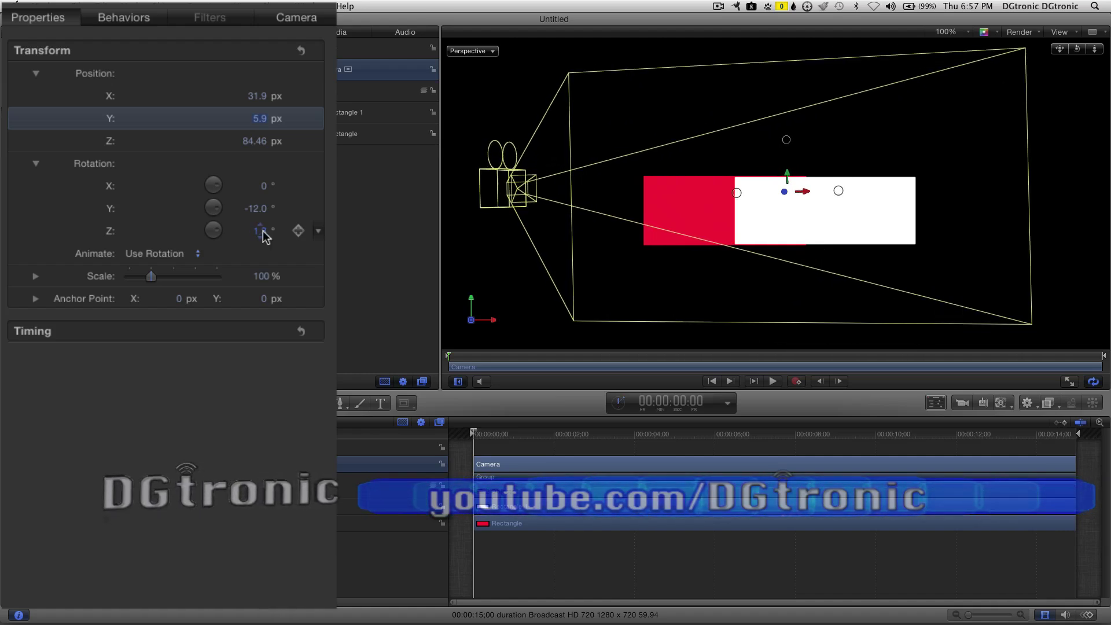
# - Expand Scale and Anchor Point, setting scale to 84% and anchor Y to -6.96 px
pyautogui.click(36, 277)
pyautogui.moveTo(152, 278)
pyautogui.mouseDown()
pyautogui.moveTo(163, 280)
pyautogui.moveTo(148, 293)
pyautogui.mouseUp()
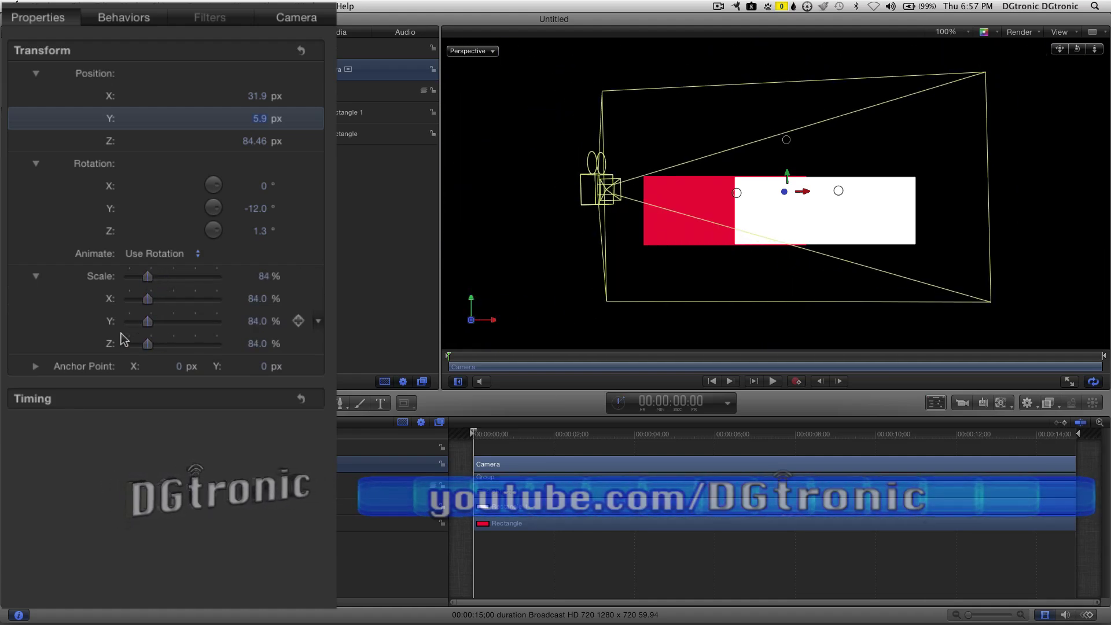
pyautogui.click(36, 366)
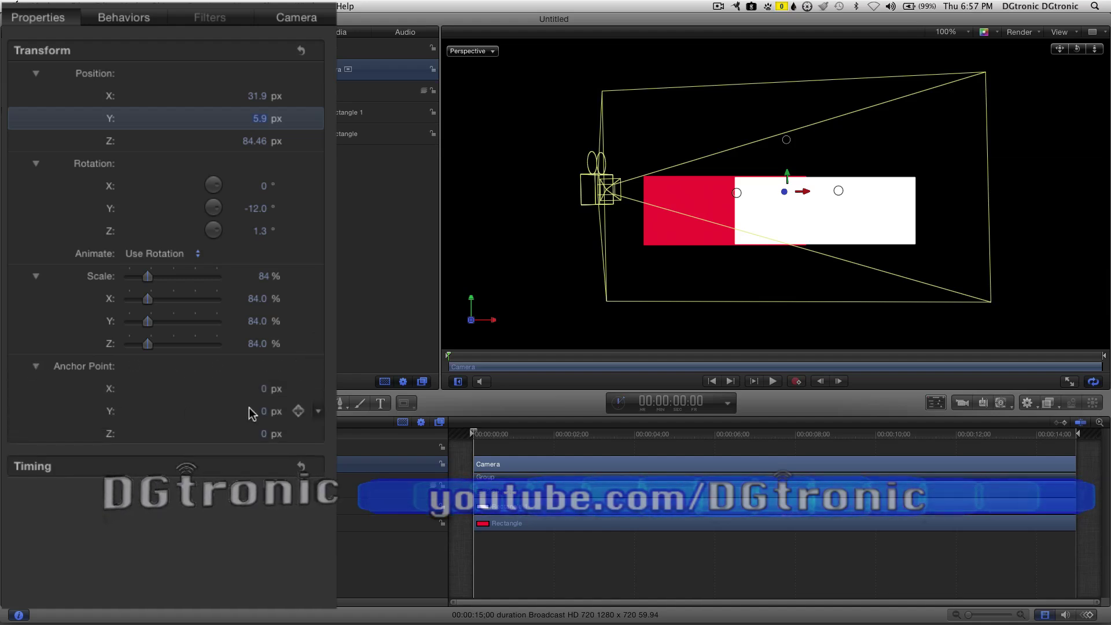
pyautogui.moveTo(263, 412)
pyautogui.mouseDown()
pyautogui.moveTo(229, 412)
pyautogui.moveTo(263, 414)
pyautogui.mouseUp()
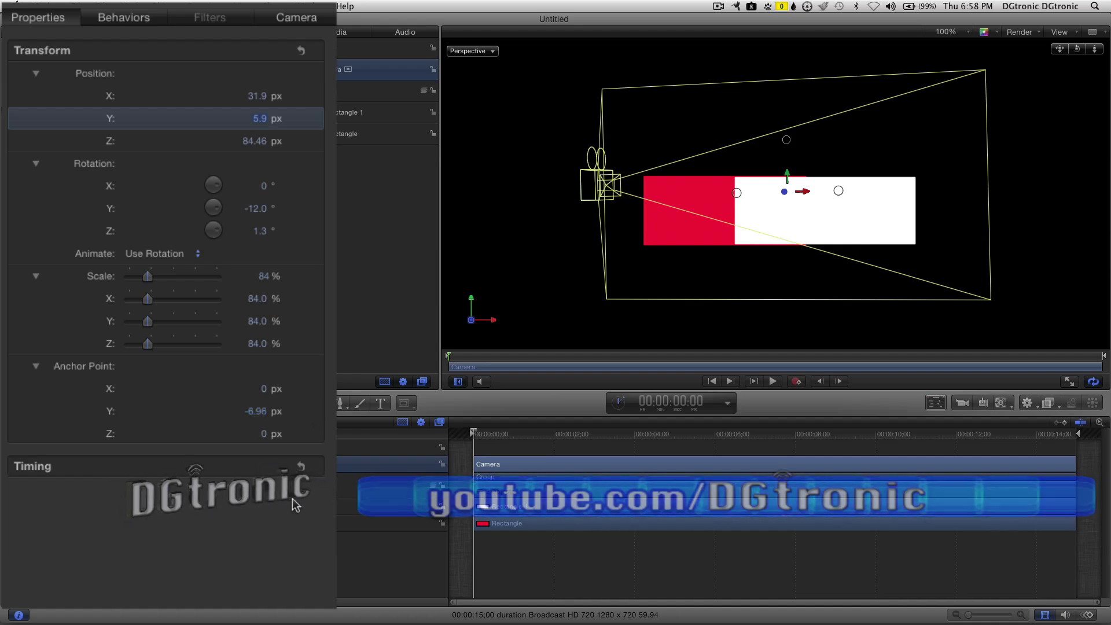
# - Advance the playhead and turn, tilt, swing and move the camera to end near X 163.23, Z -248.52 px
pyautogui.moveTo(476, 434); pyautogui.dragTo(482, 437)
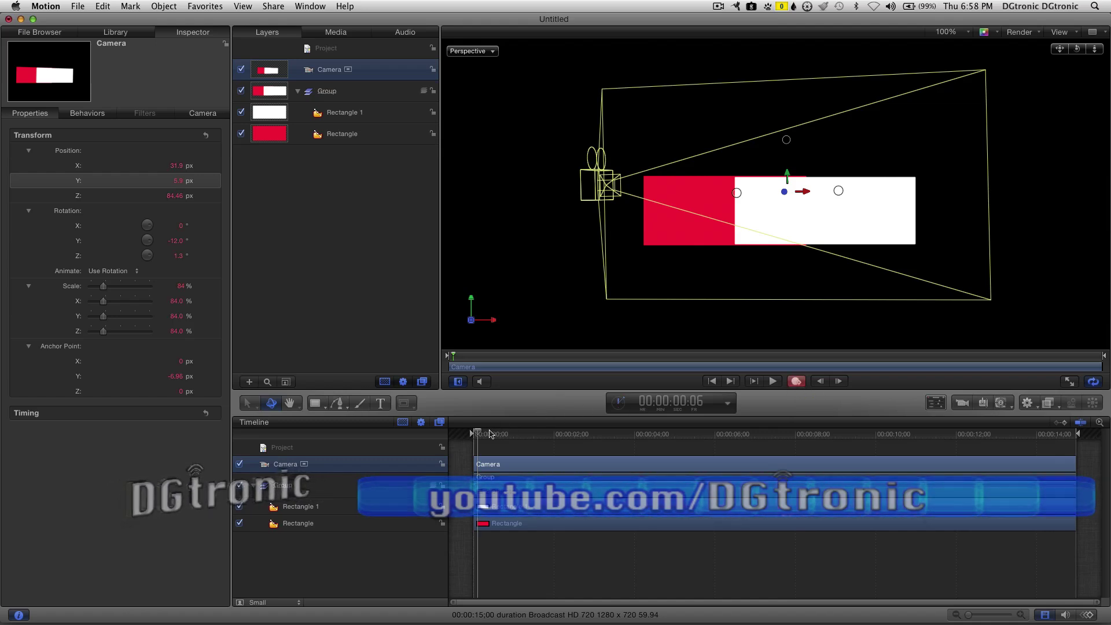
pyautogui.moveTo(655, 435); pyautogui.dragTo(751, 434)
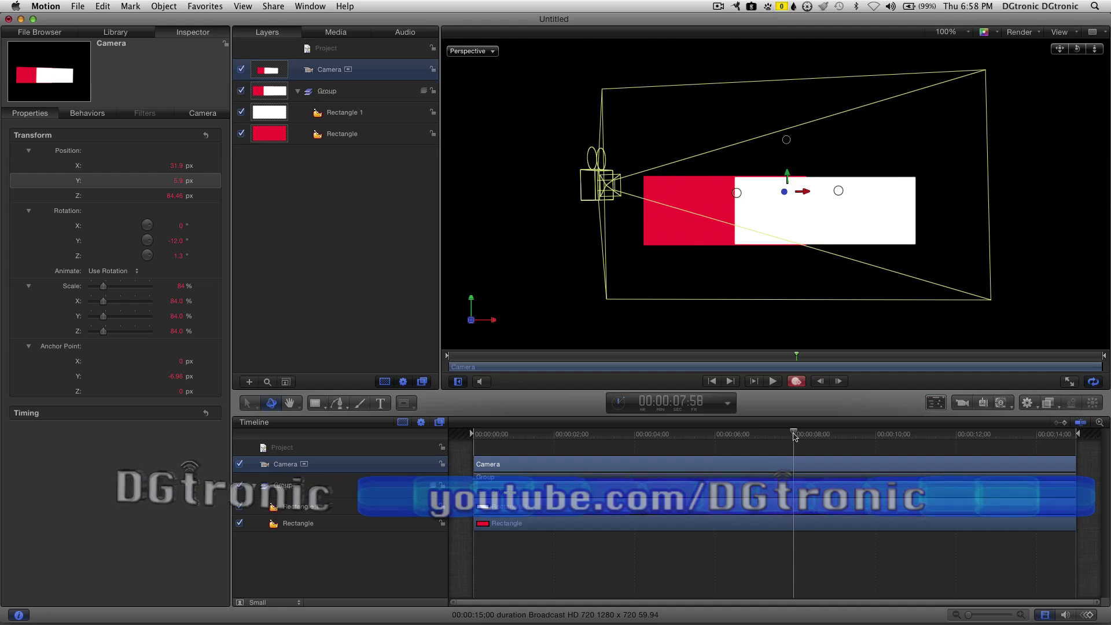
pyautogui.moveTo(737, 198); pyautogui.dragTo(750, 205)
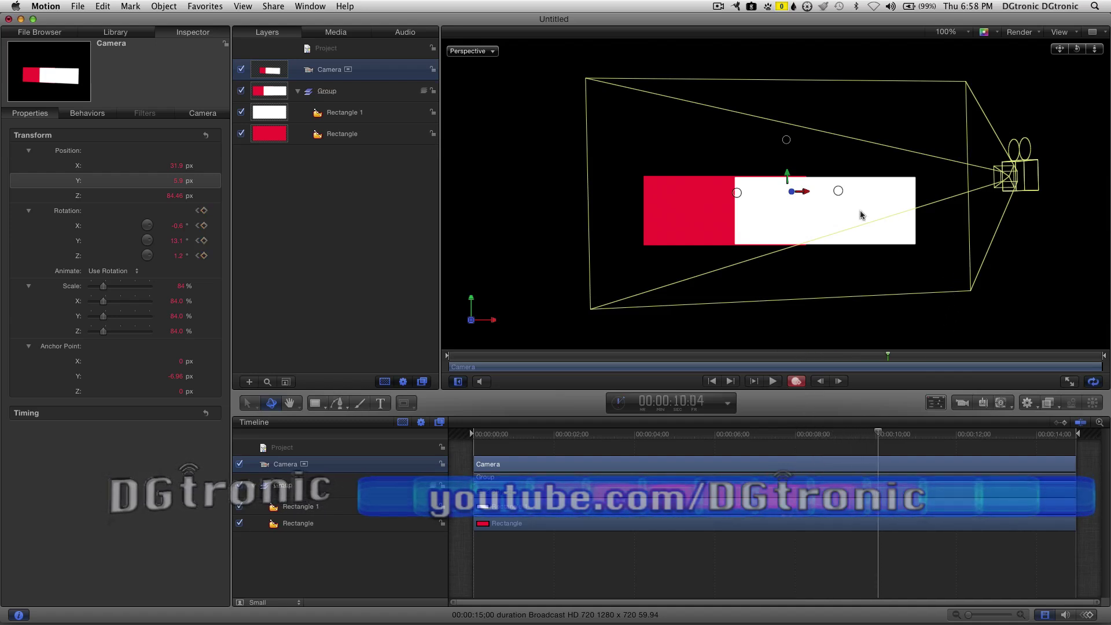
pyautogui.moveTo(788, 142); pyautogui.dragTo(786, 132)
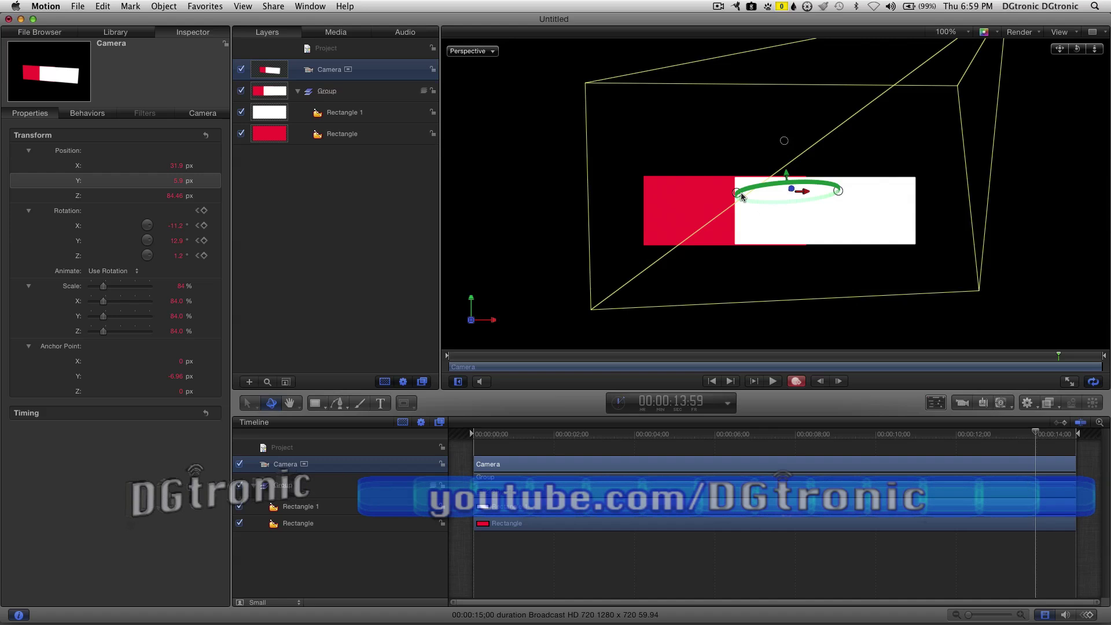
pyautogui.moveTo(740, 195); pyautogui.dragTo(618, 195)
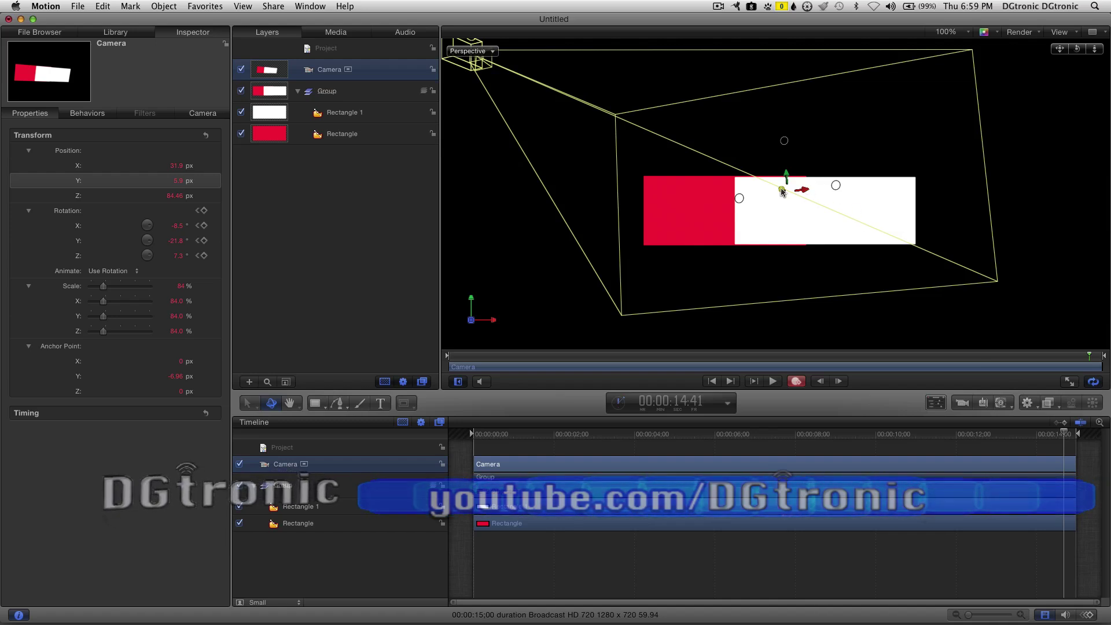
pyautogui.moveTo(782, 192); pyautogui.dragTo(1033, 273)
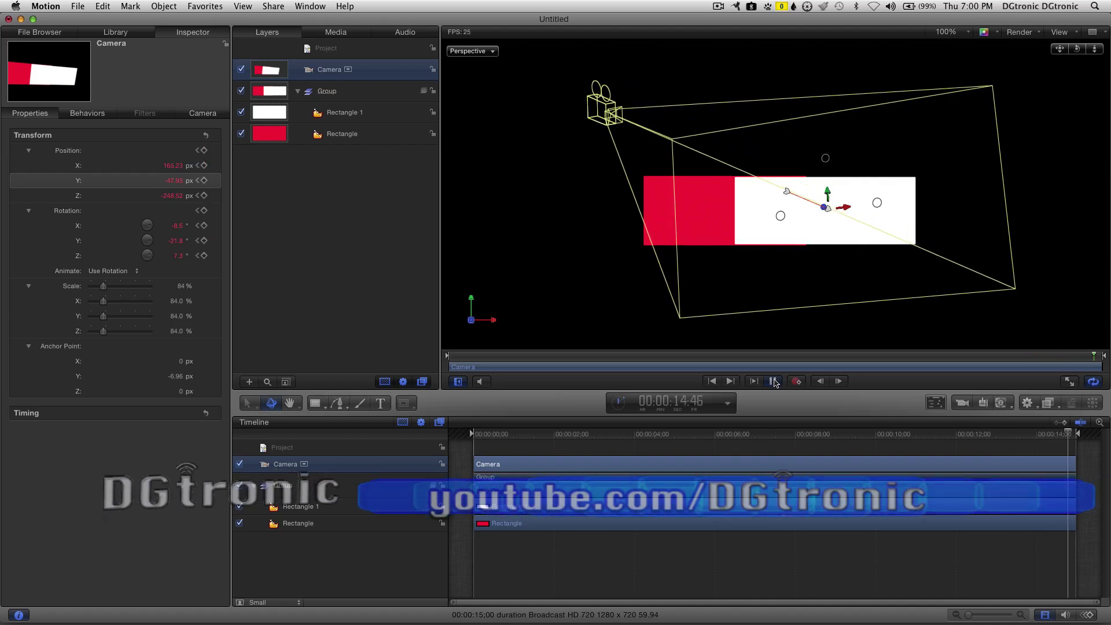
# - Stop playback once the camera move loops back near X 32.07, Z 84.04 px
pyautogui.press('space')
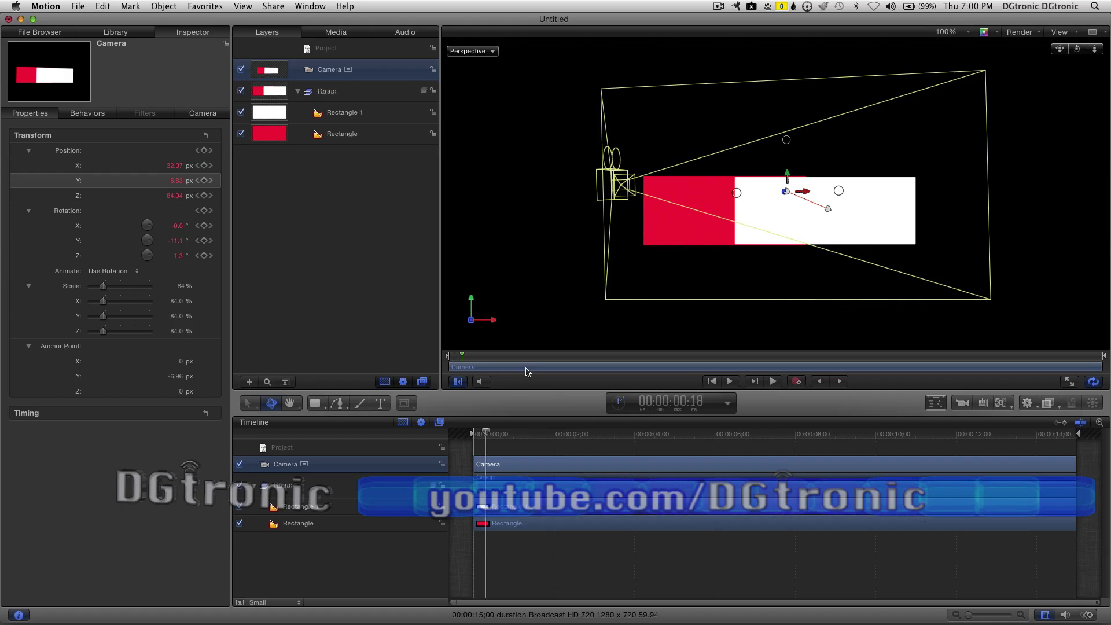
# - Rewind the playhead to the start and switch the canvas to the Active Camera view
pyautogui.moveTo(488, 434); pyautogui.dragTo(474, 434)
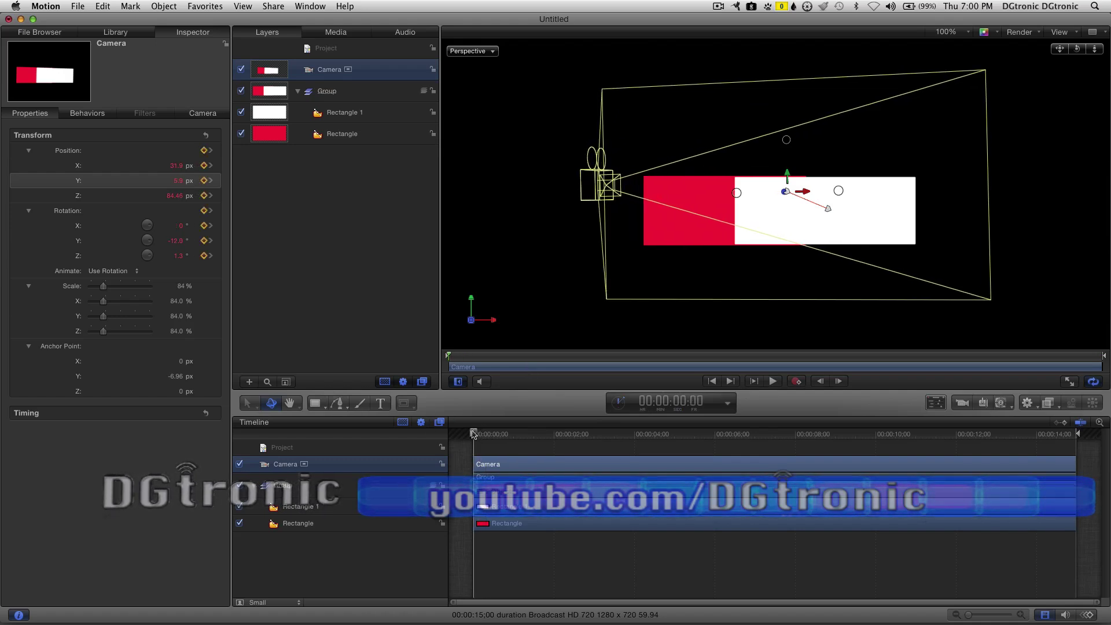
pyautogui.click(493, 52)
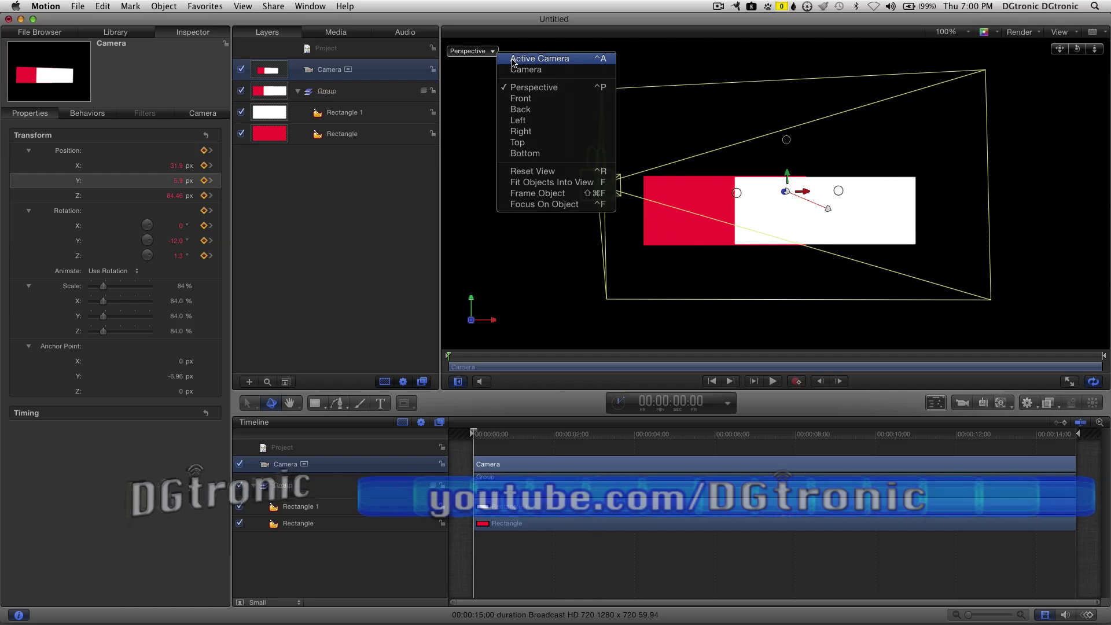
pyautogui.click(513, 59)
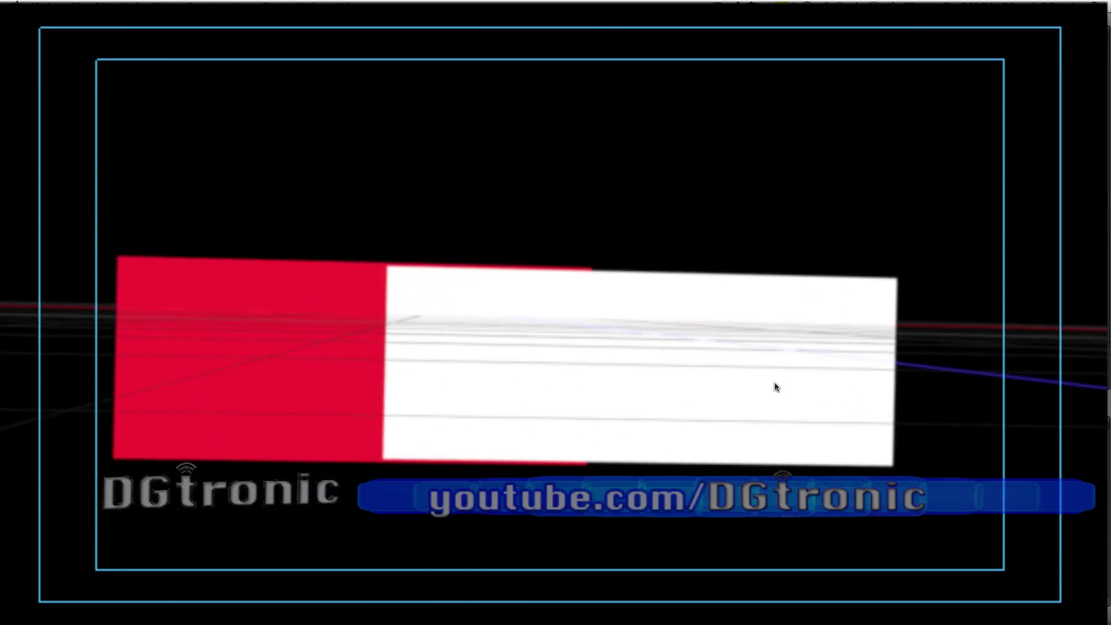
# - Exit full-screen playback with F8, returning to the workspace showing the Active Camera view
pyautogui.press('F8')
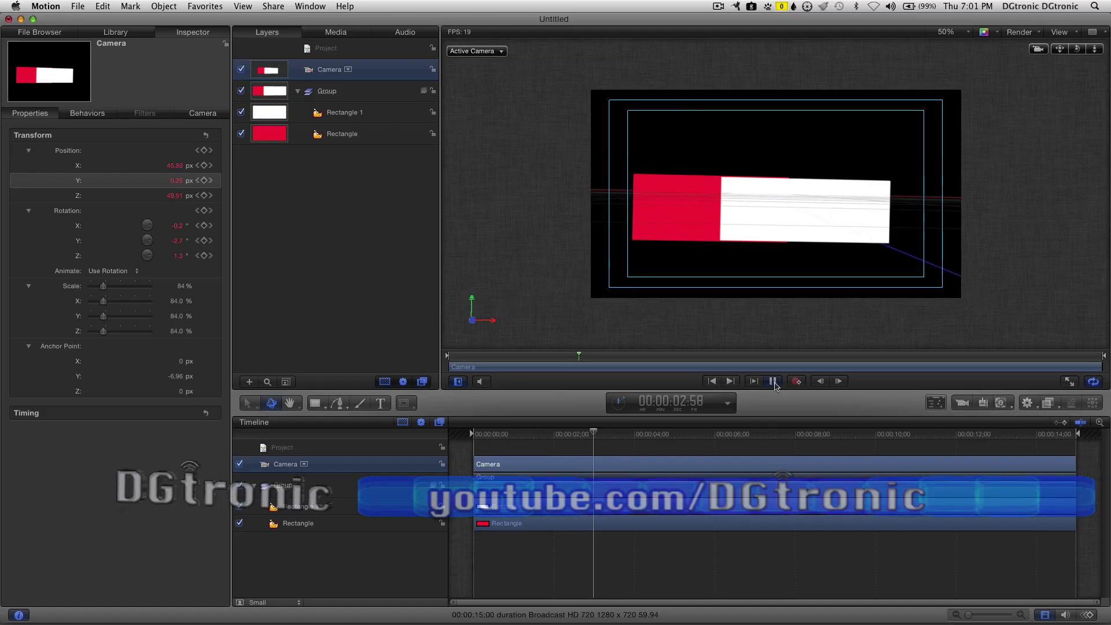